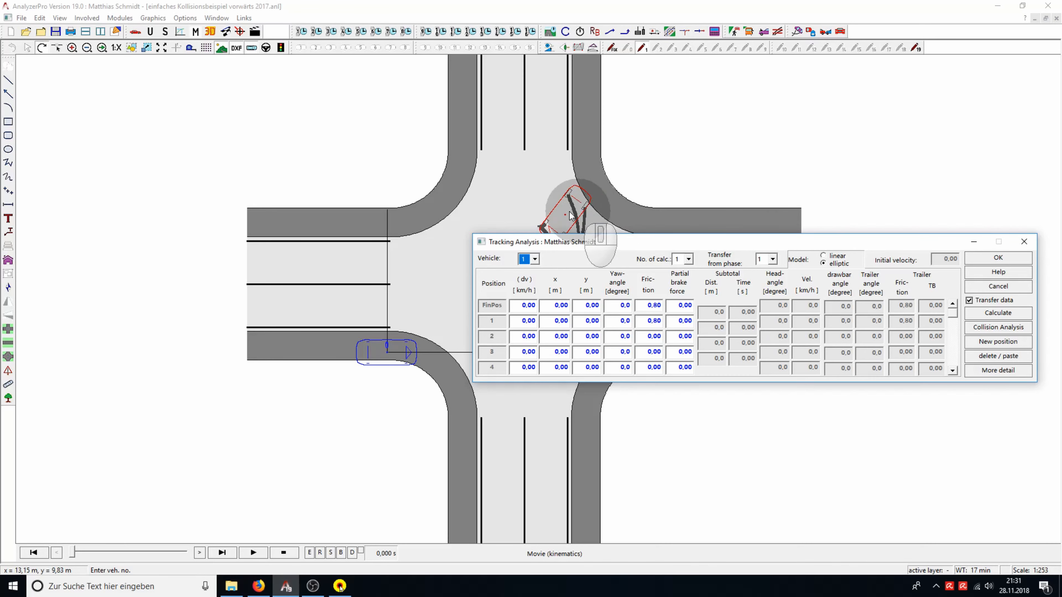
Place vehicle 1's final position over the blue end-position car at about x 12.5 m, y 3.8 m, yaw 13°, and position 1 at about x 8.5 m, y 3.4 m
scroll(537, 212, up, 1)
scroll(537, 211, down, 2)
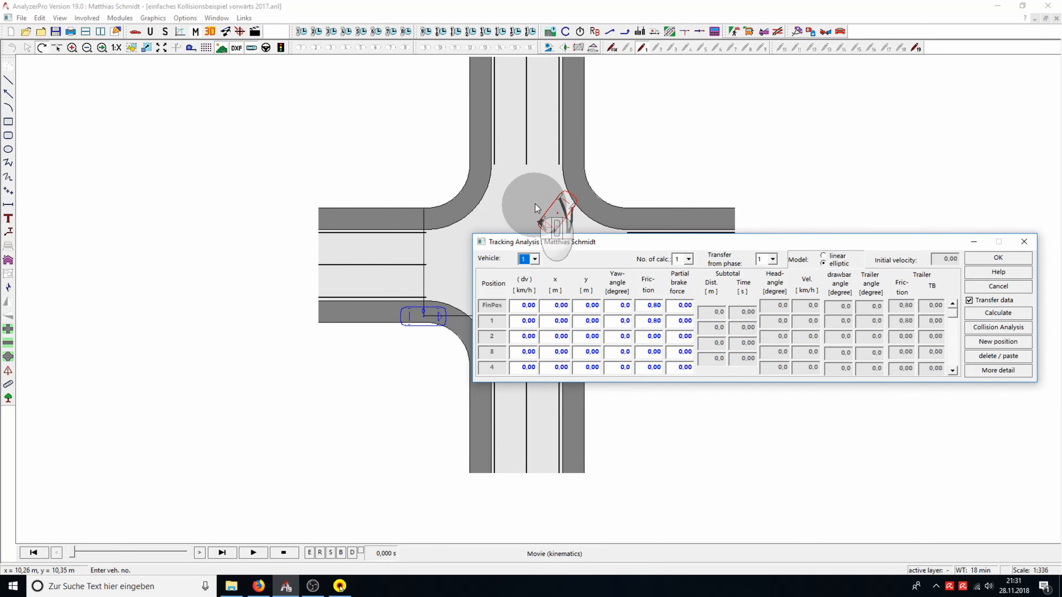
click(579, 207)
drag(579, 207, 572, 270)
drag(826, 245, 843, 72)
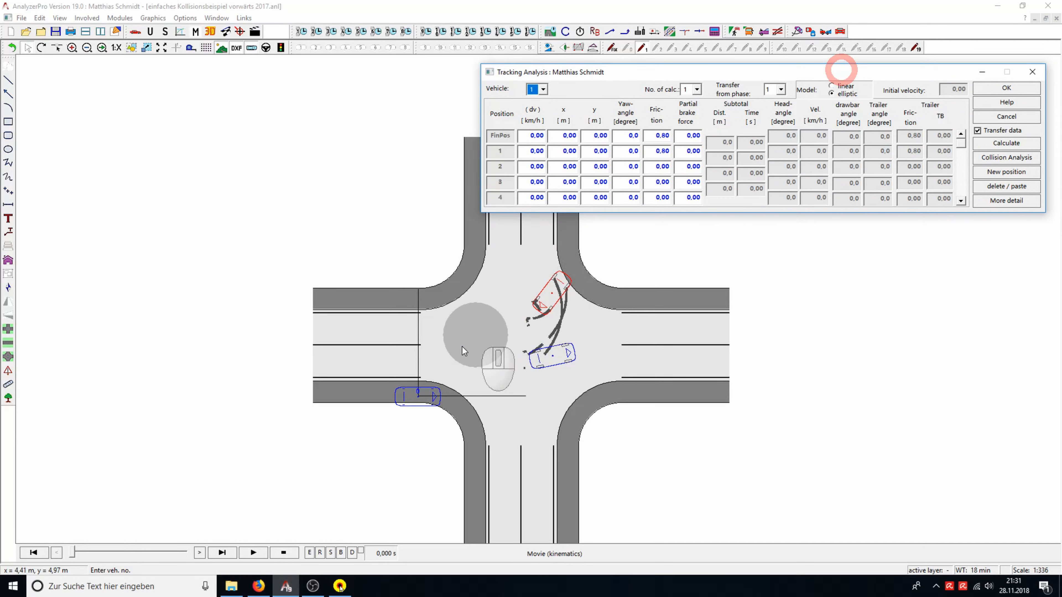
scroll(477, 314, up, 4)
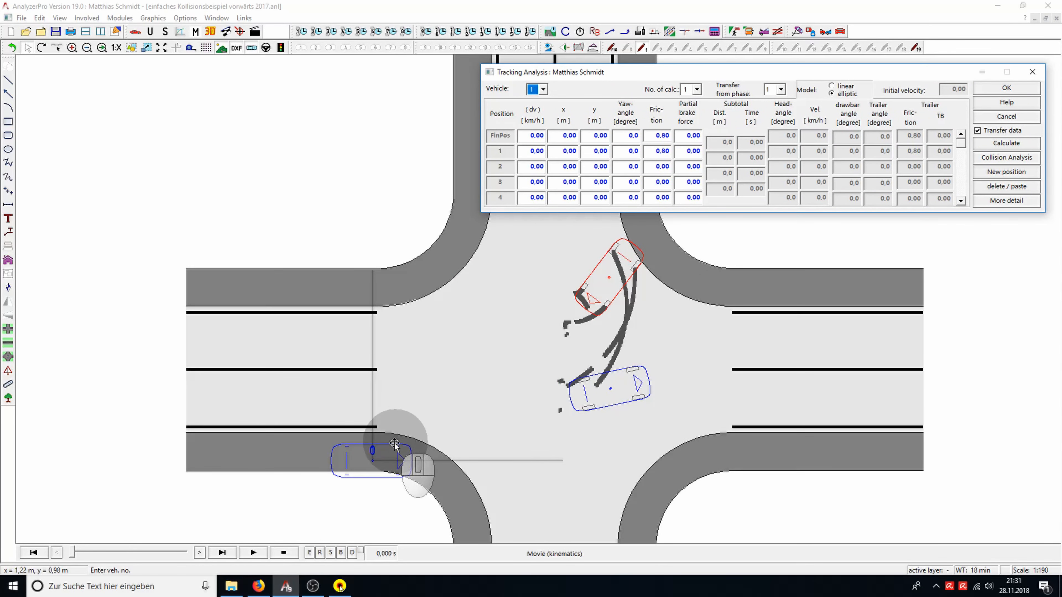
drag(394, 444, 645, 364)
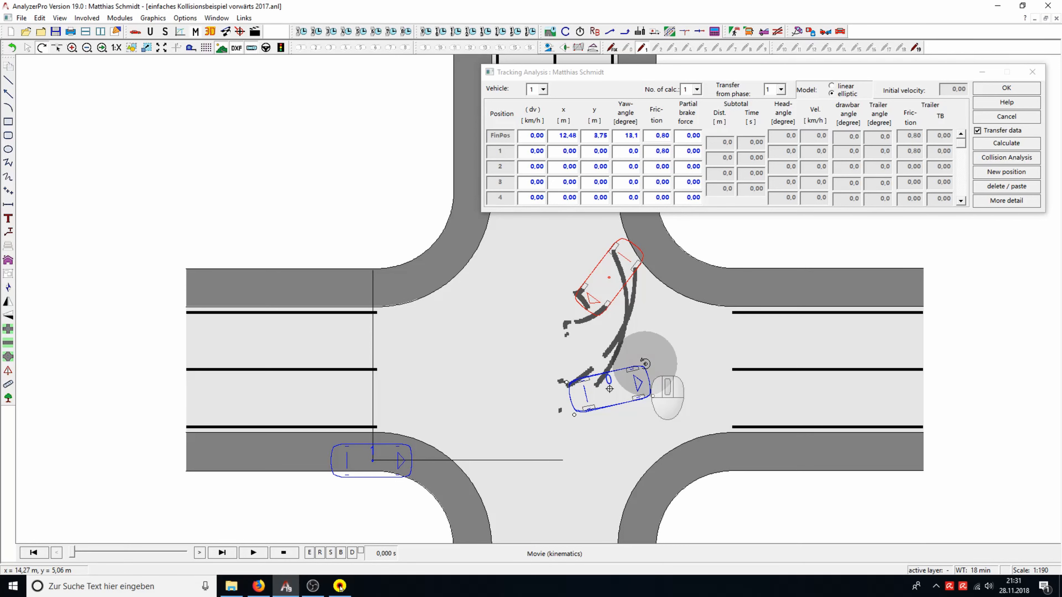
drag(411, 443, 567, 382)
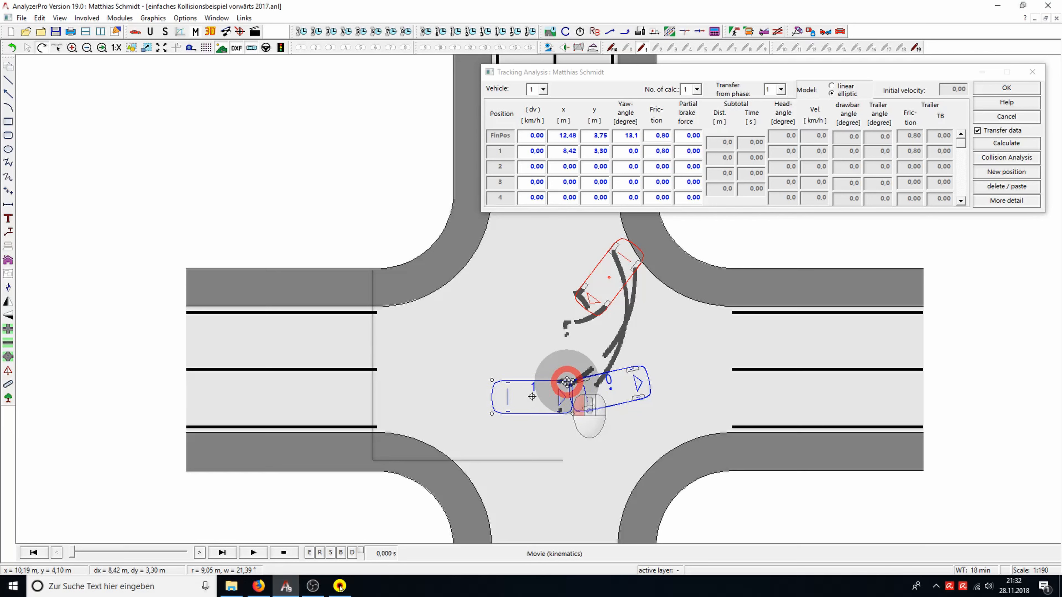
drag(567, 382, 568, 381)
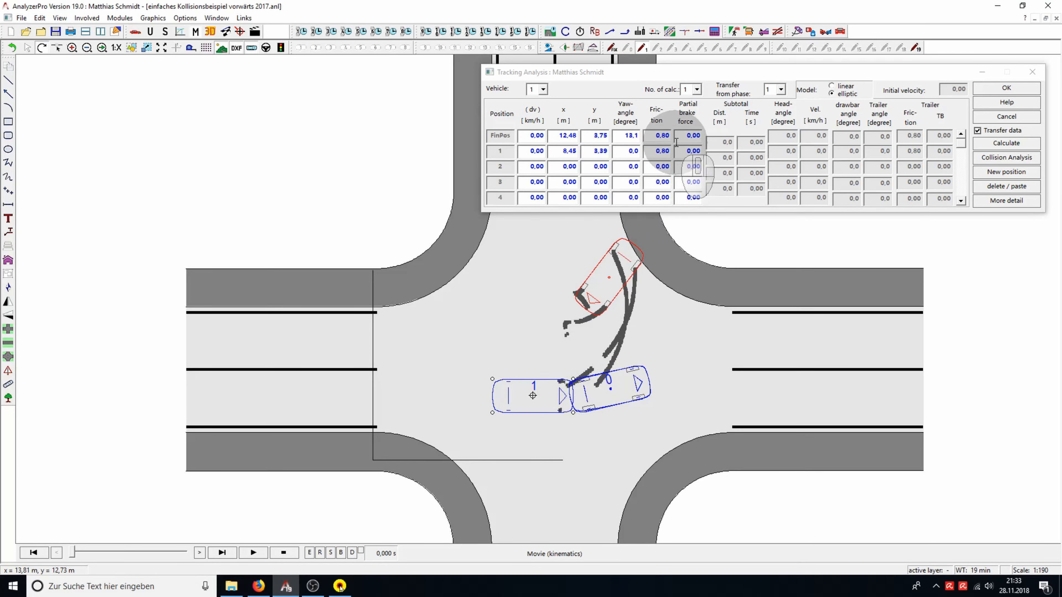
Calculate vehicle 1's tracking with a partial brake force of 1 for the final position and position 1, and play the resulting motion
click(688, 136)
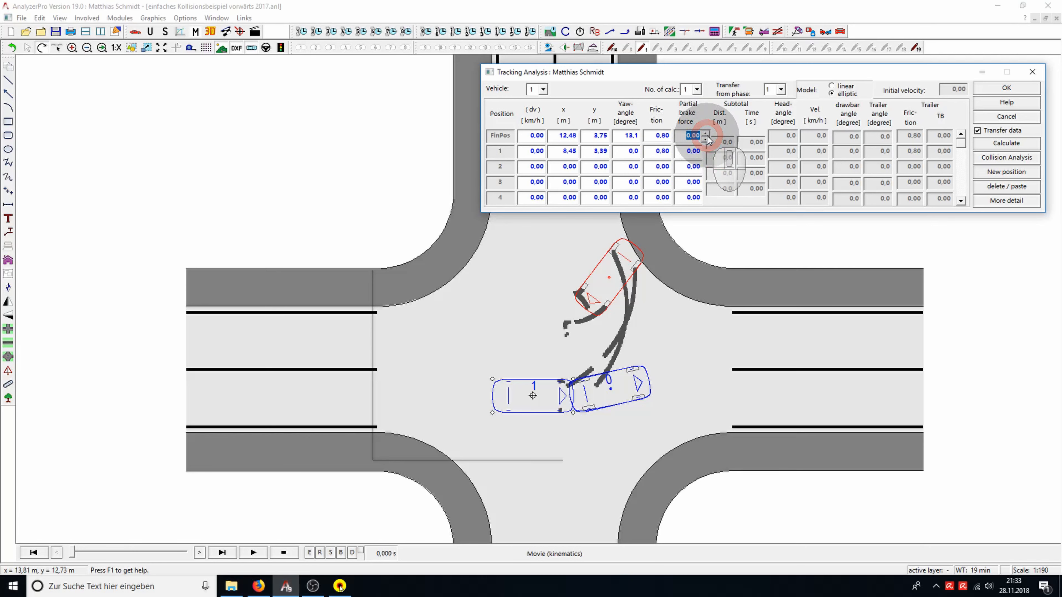
text(1)
click(708, 151)
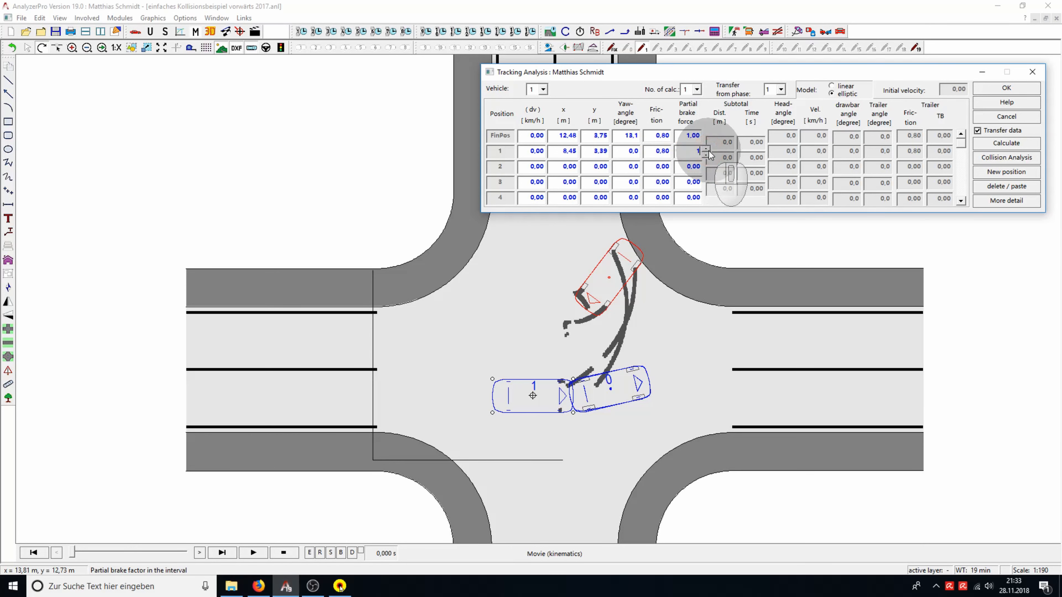
click(1021, 146)
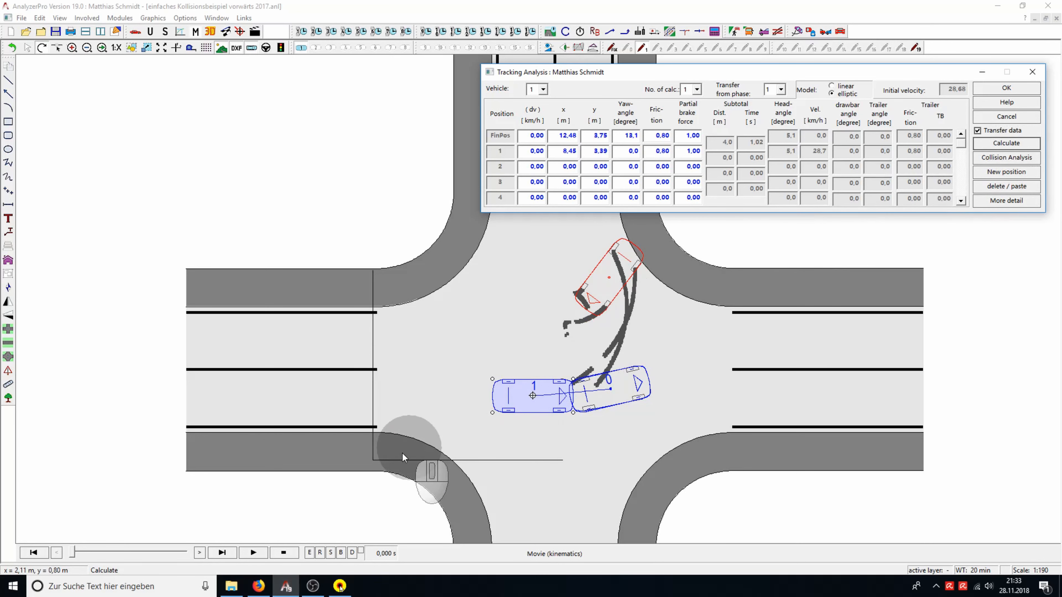
click(251, 553)
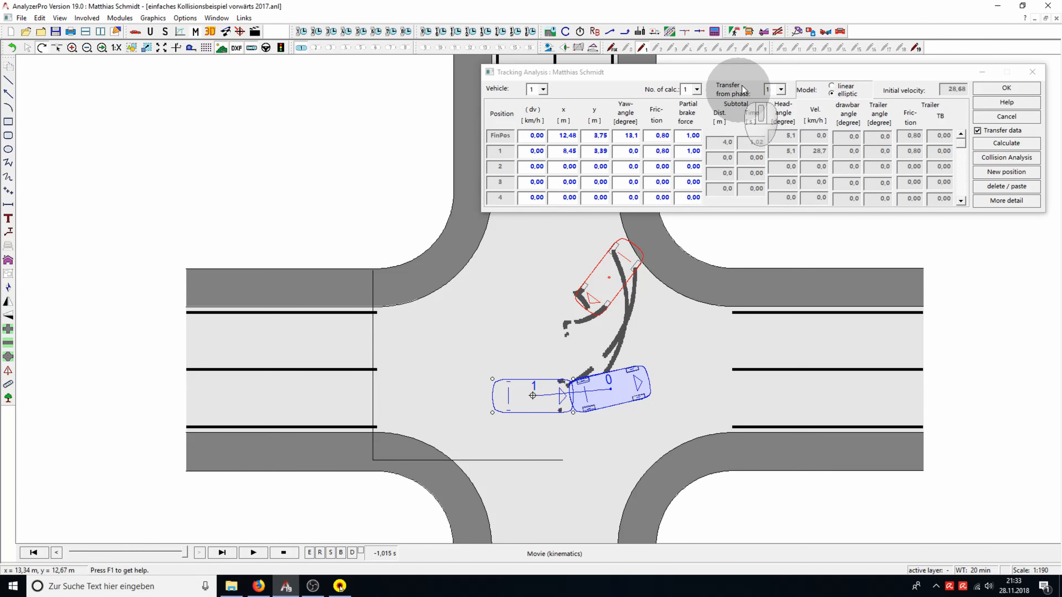
Start a Tracking Analysis for vehicle 2 and place its final position over the red end-position car at about x 12.4 m, y 9.6 m, yaw -127°
click(796, 37)
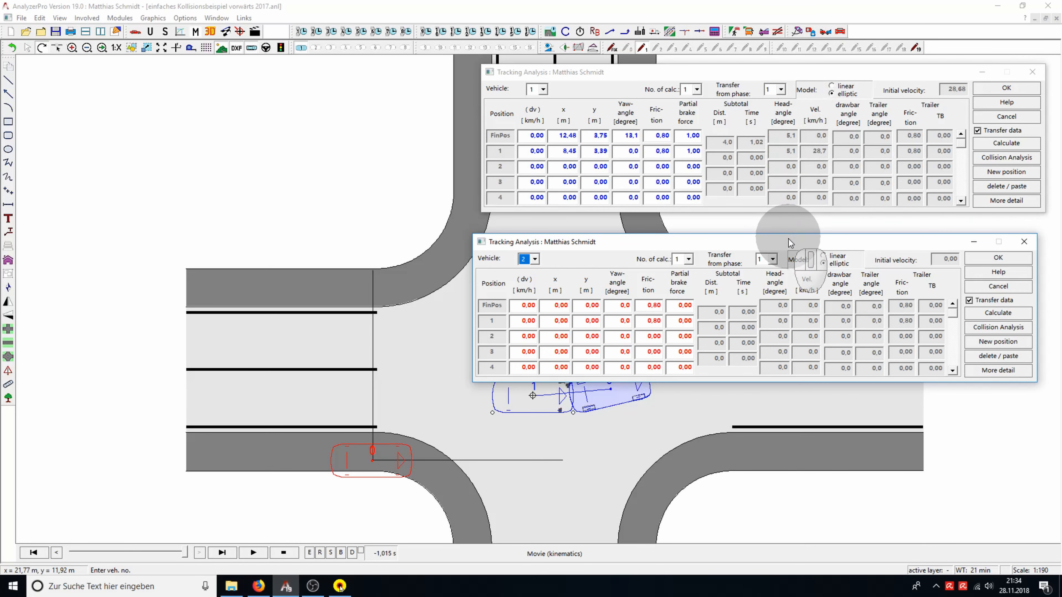
drag(790, 241, 799, 72)
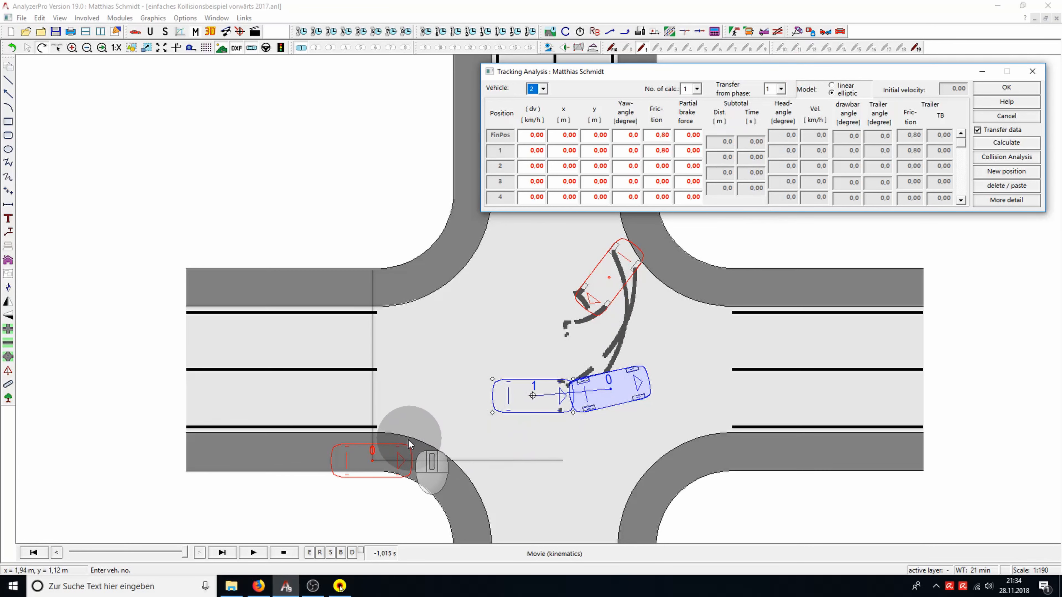
mouse_move(404, 445)
mouse_down()
mouse_move(467, 337)
mouse_move(557, 272)
mouse_move(560, 316)
mouse_move(504, 336)
mouse_up()
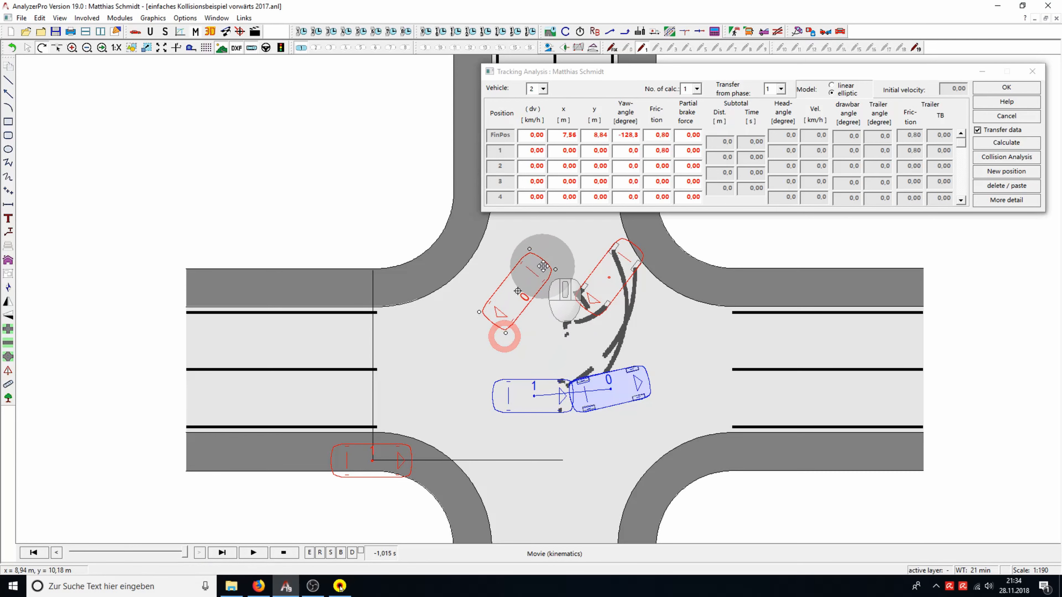
drag(546, 263, 648, 254)
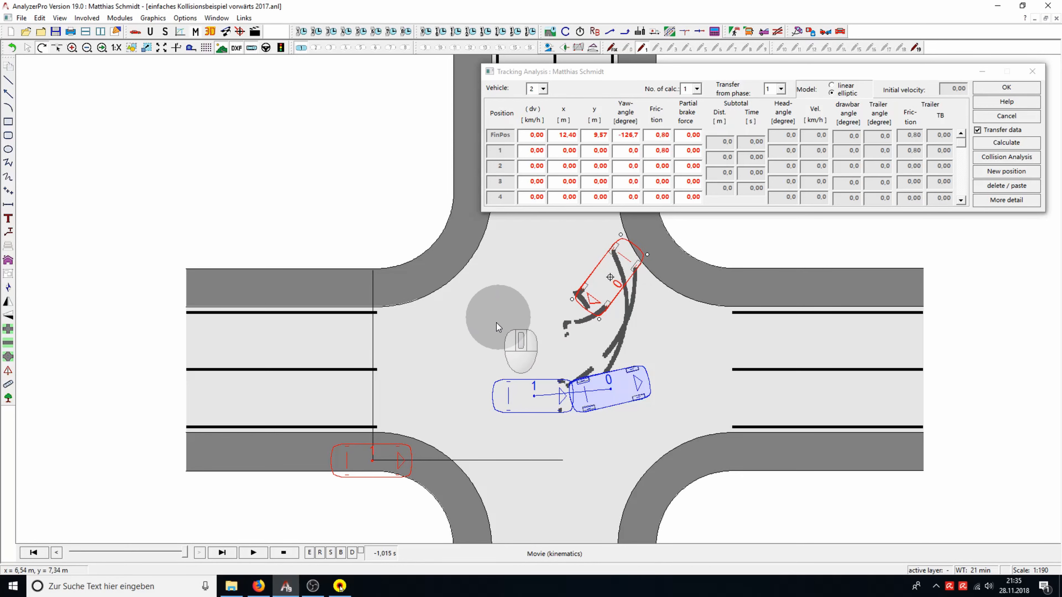
Place vehicle 2's position 1 along the tire marks at about x 11.9 m, y 8.0 m with a yaw angle of about 175°
drag(399, 444, 433, 328)
drag(504, 289, 578, 291)
mouse_move(642, 323)
mouse_down()
mouse_move(643, 314)
mouse_move(636, 325)
mouse_up()
Add position 2 for vehicle 2 and fit it to the tire marks at about x 11.6 m, y 6.8 m, yaw 139°
click(1024, 172)
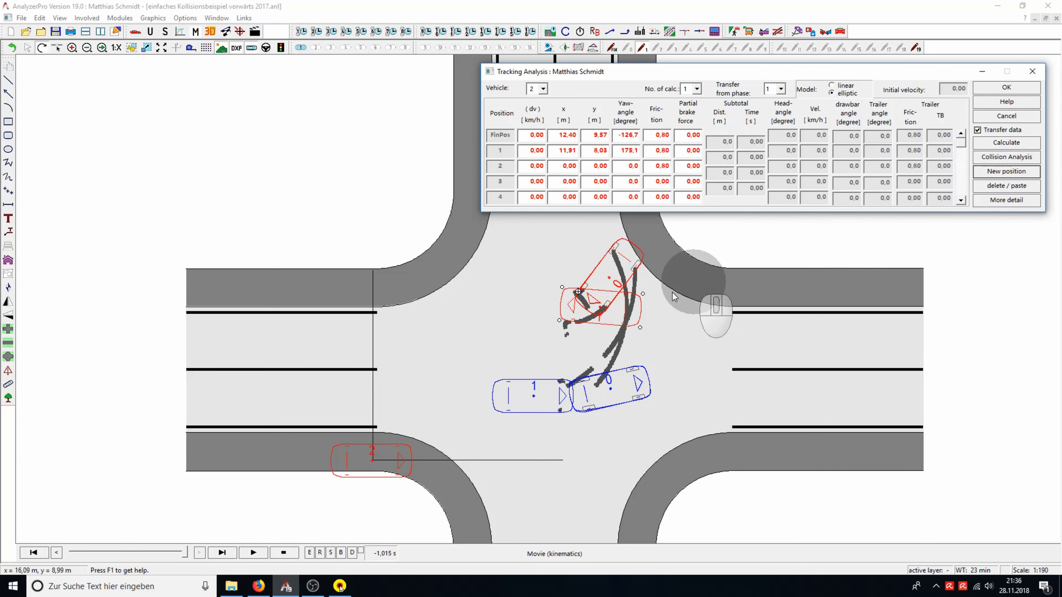
drag(397, 444, 425, 297)
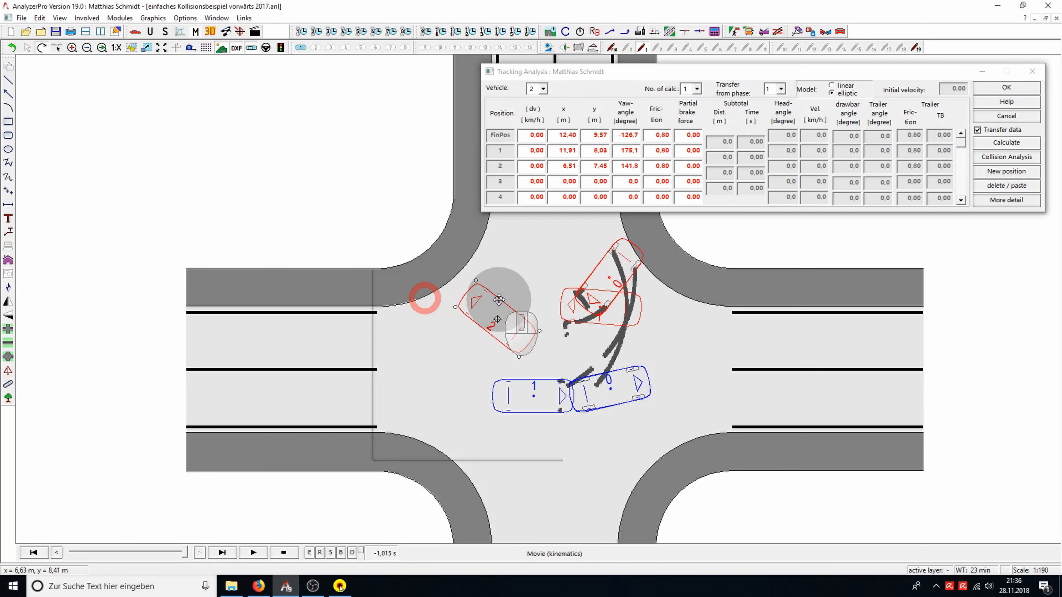
drag(501, 301, 606, 354)
mouse_move(573, 293)
mouse_down()
mouse_move(551, 301)
mouse_move(575, 291)
mouse_up()
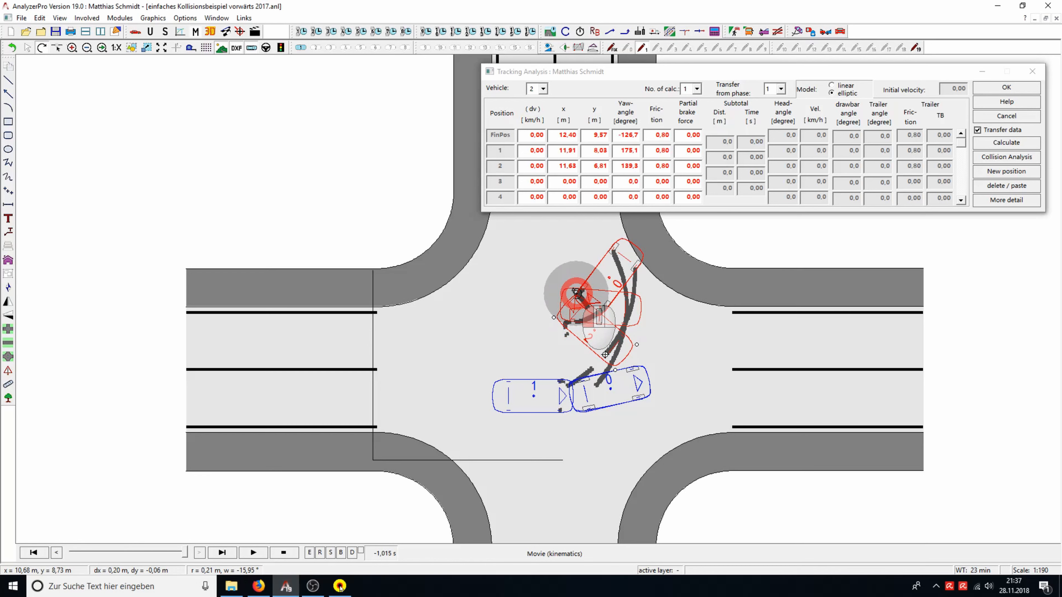
drag(576, 292, 577, 294)
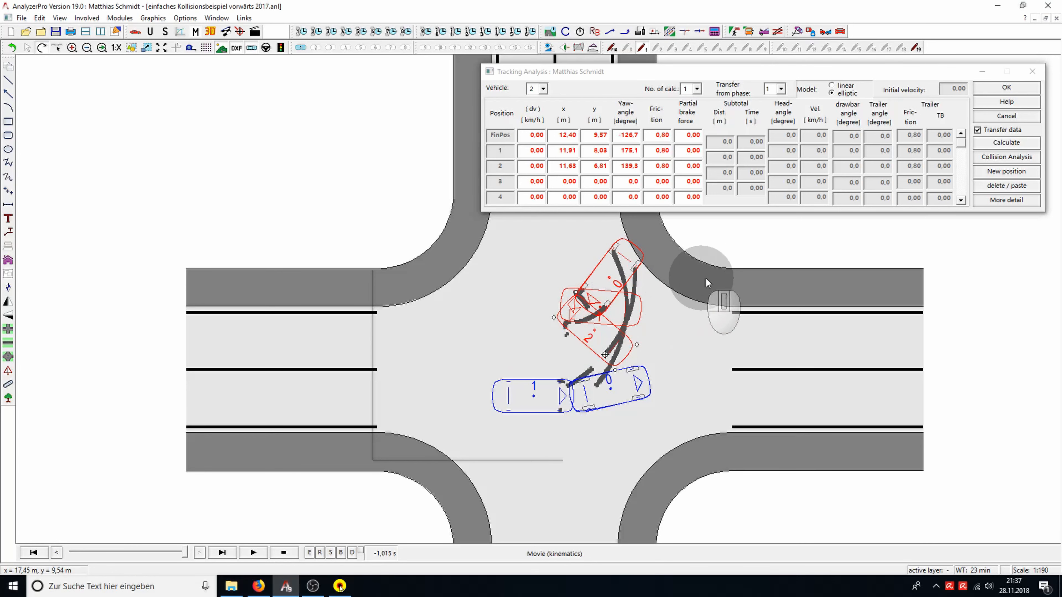
Add position 3 for vehicle 2 and align it with the tire marks at about x 11.3 m, y 6.1 m, yaw 116°
click(1024, 177)
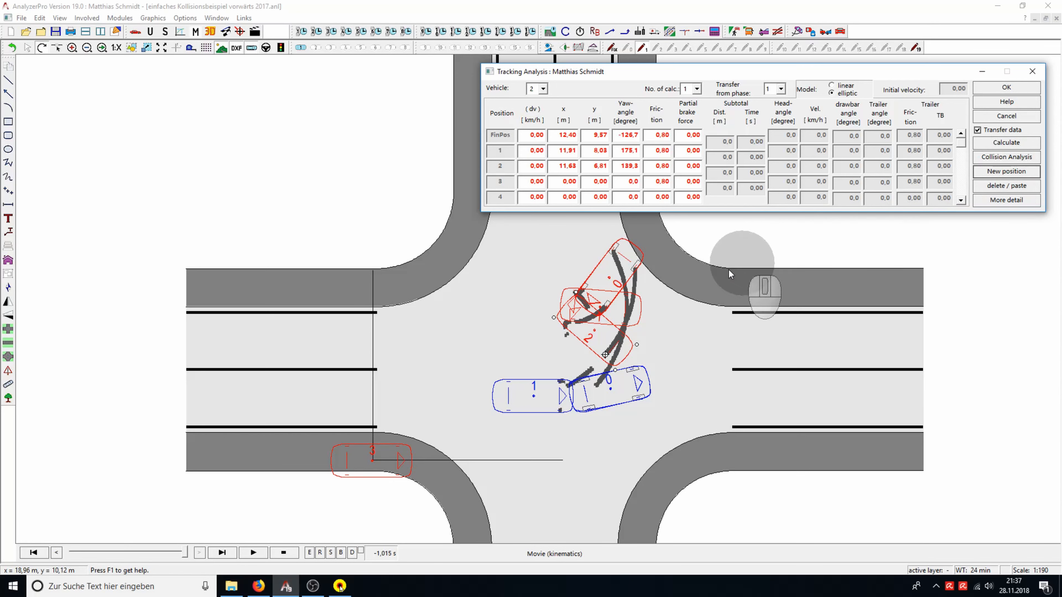
mouse_move(406, 443)
mouse_down()
mouse_move(491, 372)
mouse_move(530, 309)
mouse_move(520, 308)
mouse_move(508, 256)
mouse_move(444, 271)
mouse_up()
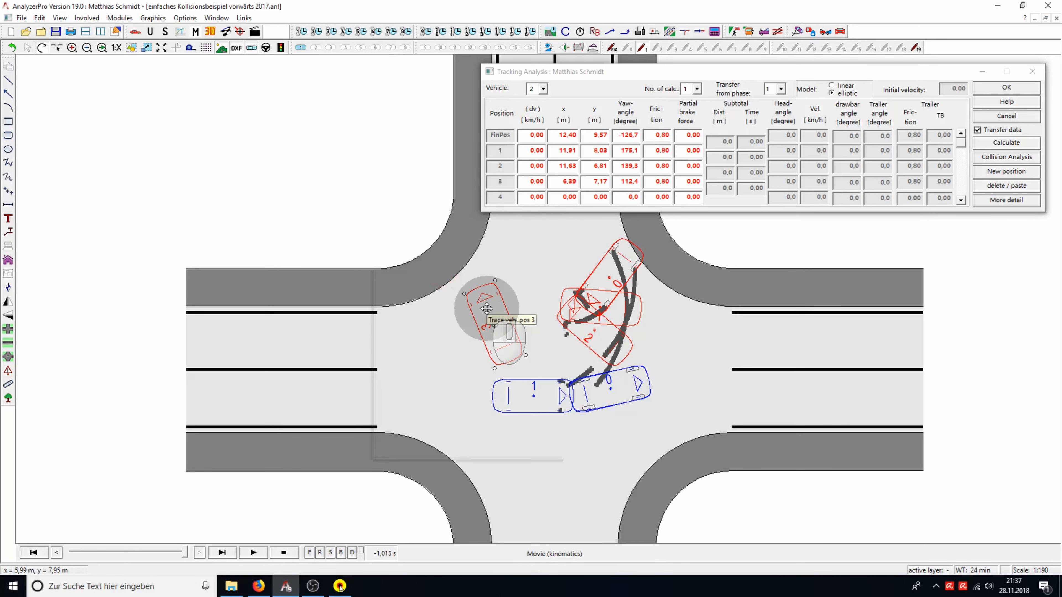
drag(487, 309, 565, 324)
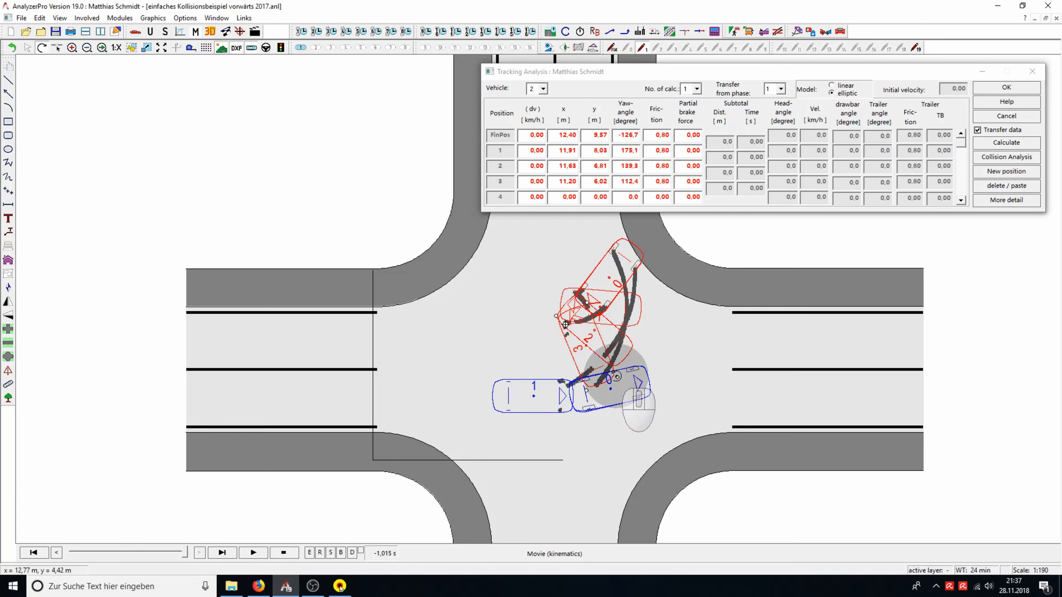
drag(612, 372, 631, 357)
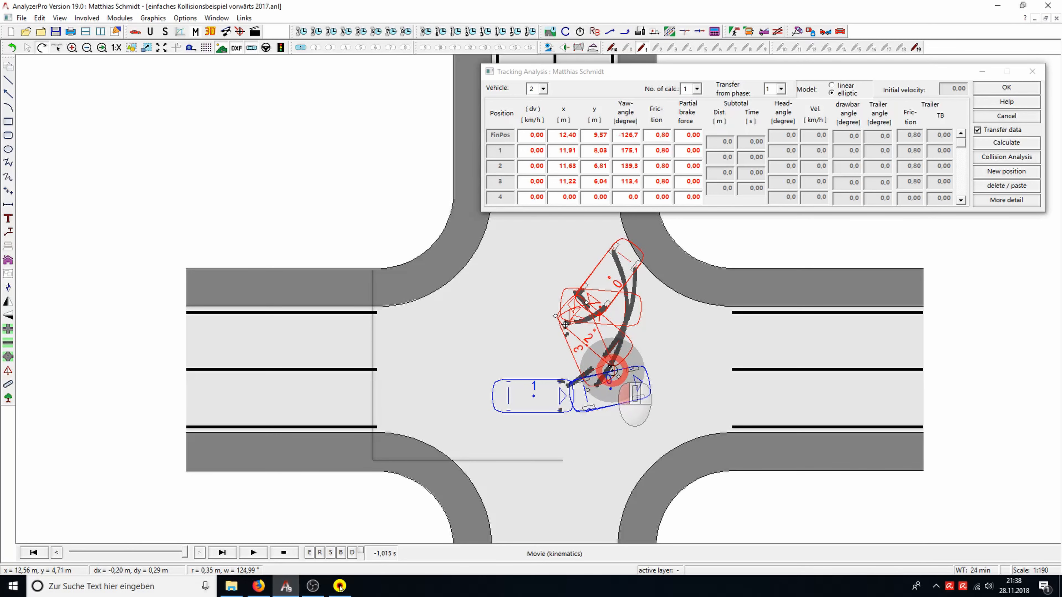
drag(610, 367, 612, 365)
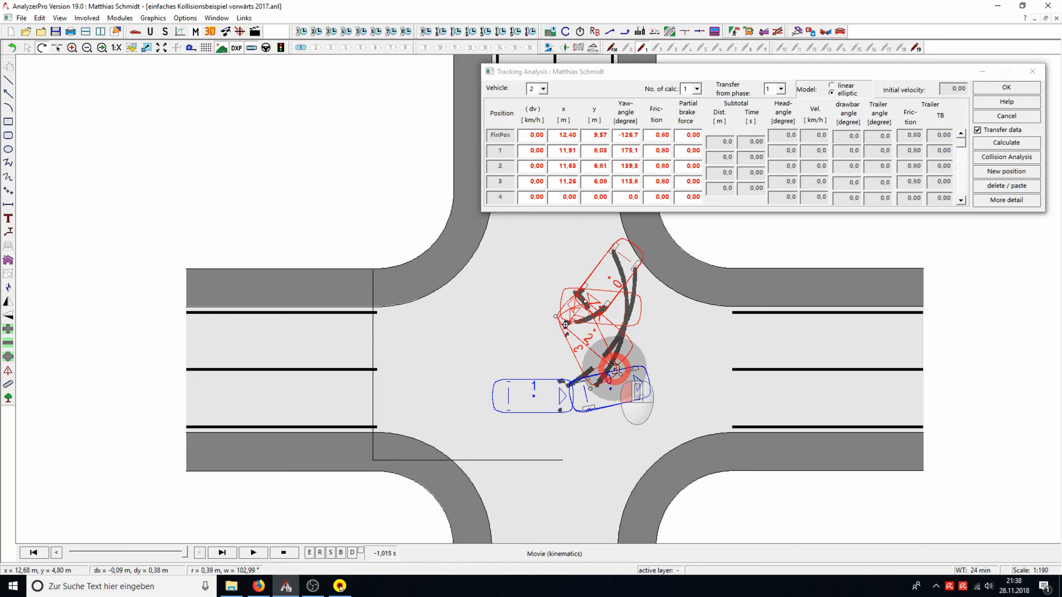
drag(615, 368, 614, 368)
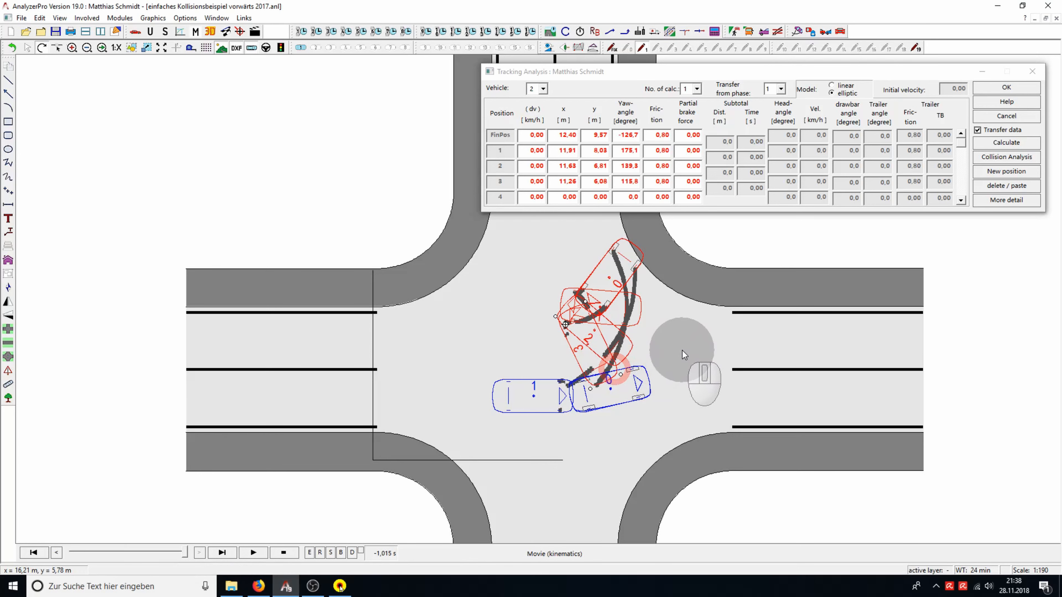
Add vehicle 2's position 4 where its tire marks begin, at about x 10.7 m, y 5.3 m, yaw 92°, and calculate its tracking
click(1017, 172)
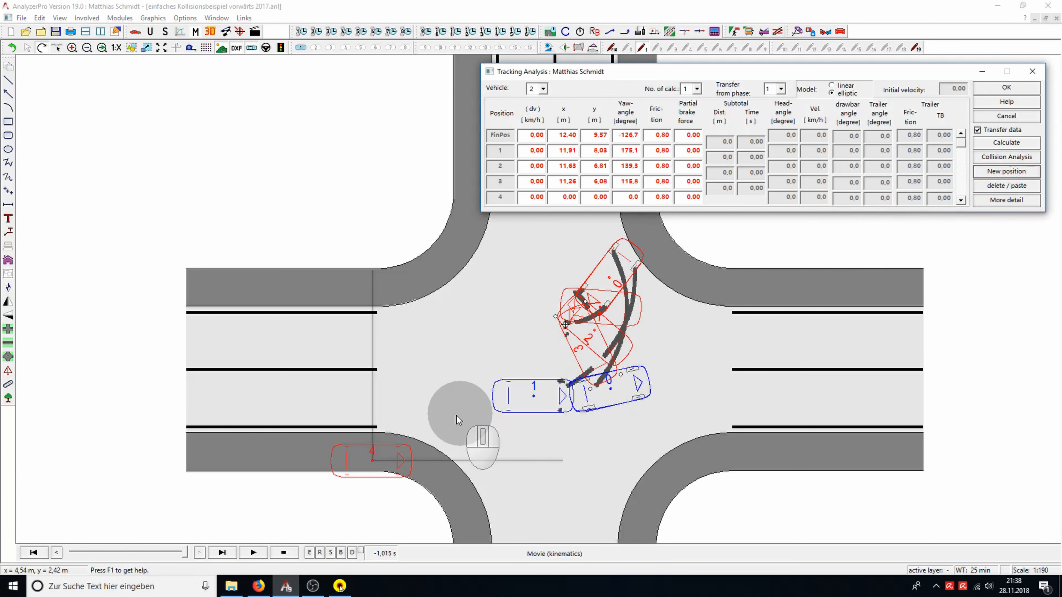
drag(401, 443, 473, 264)
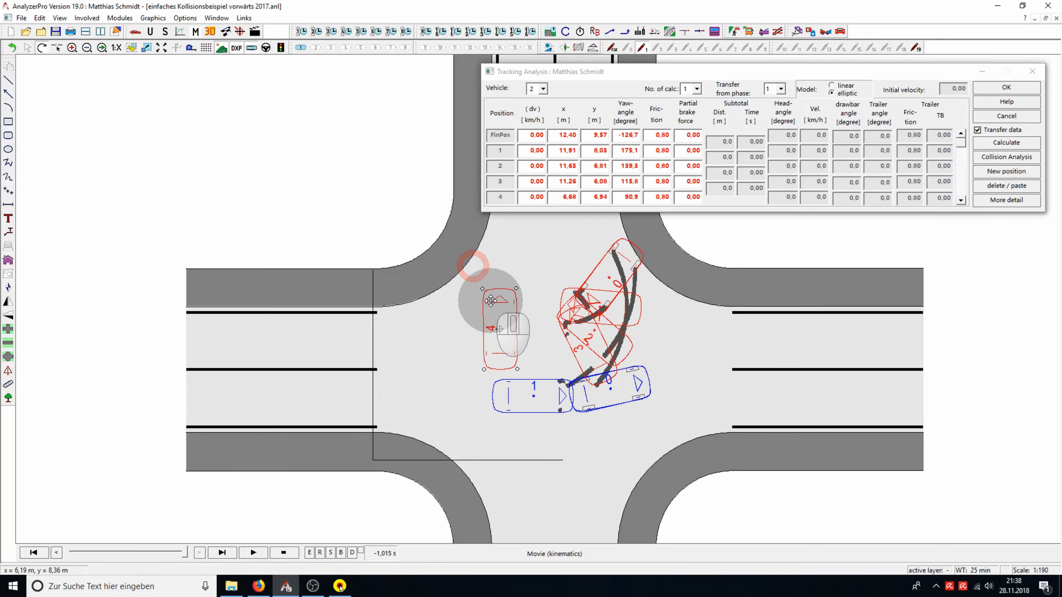
drag(492, 299, 574, 332)
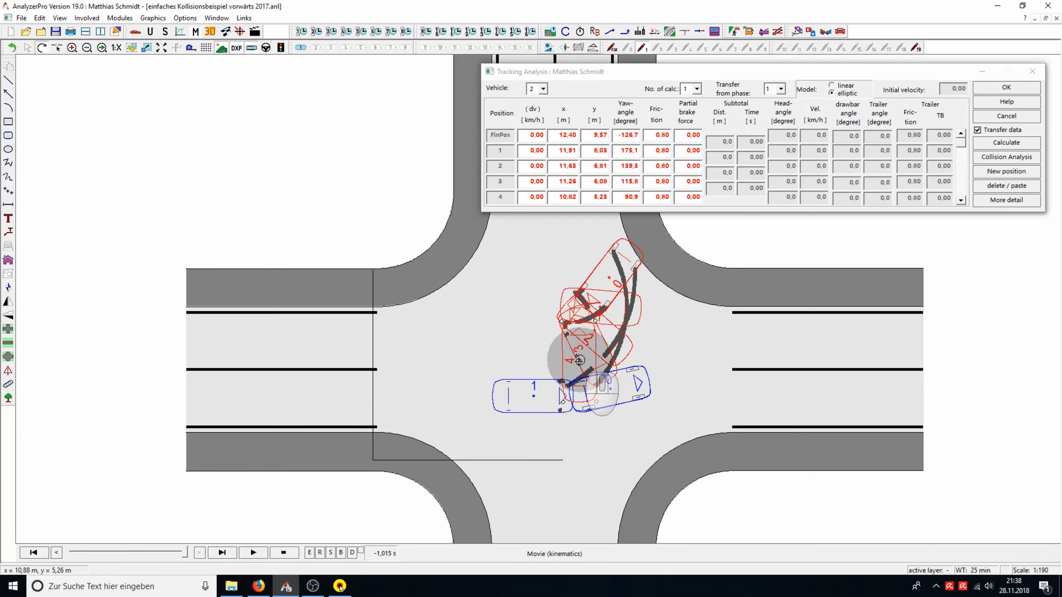
drag(578, 360, 568, 334)
drag(596, 395, 598, 402)
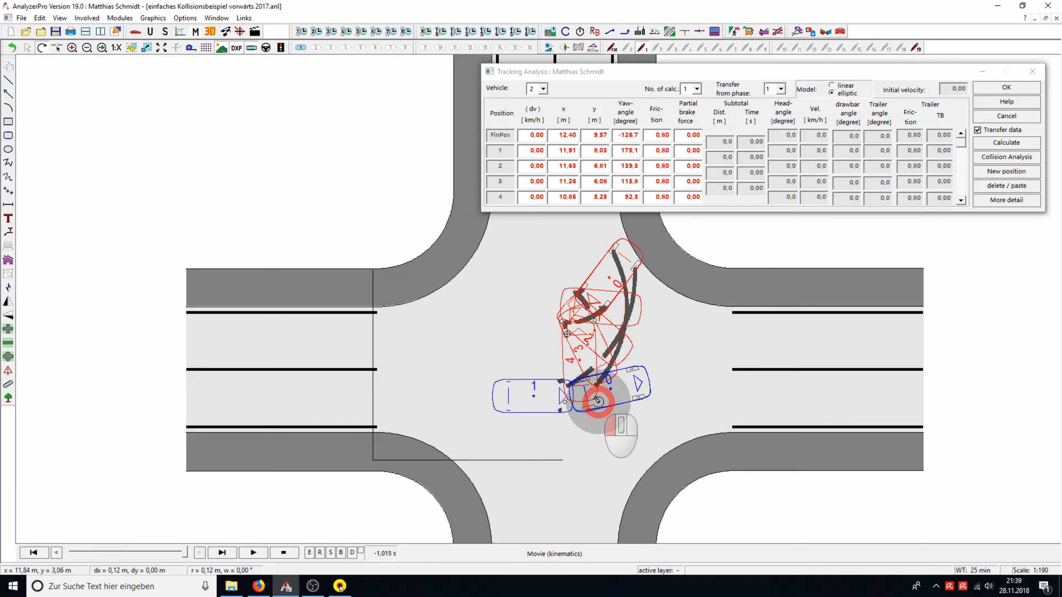
drag(598, 401, 598, 401)
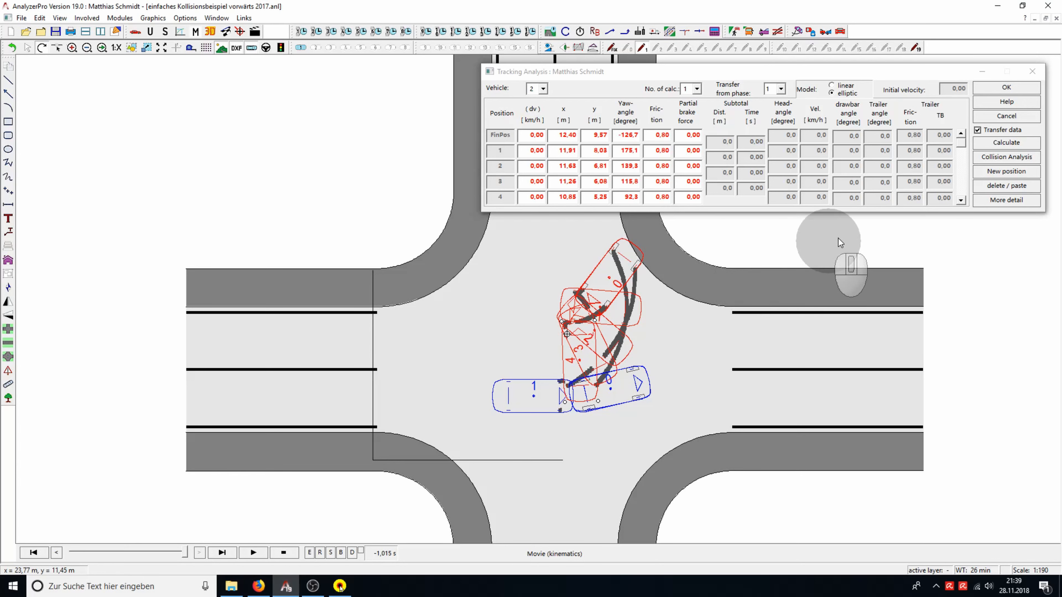
click(1020, 146)
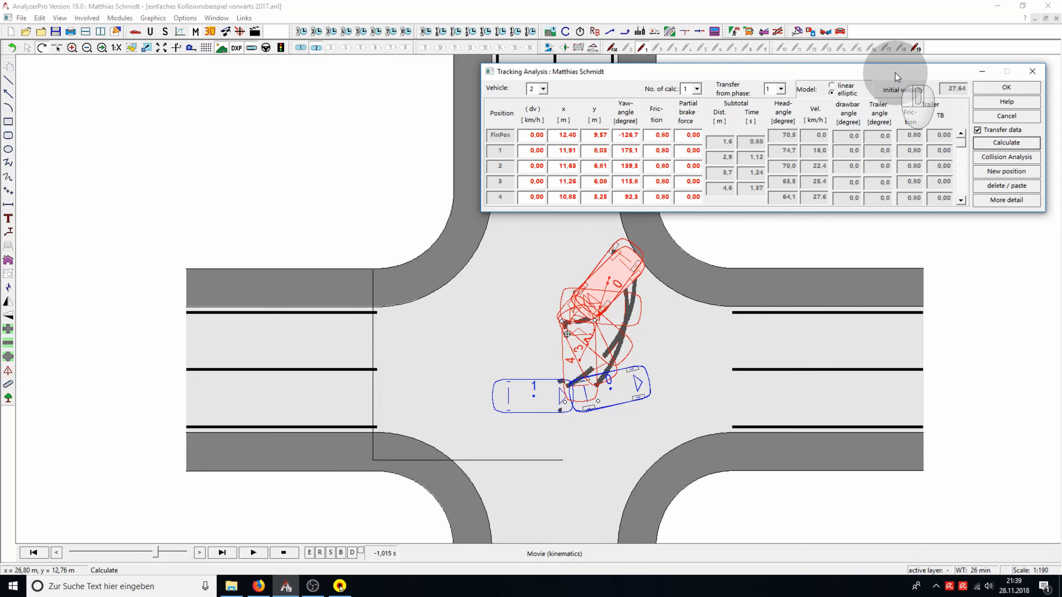
Run a backward momentum Collision Analysis for vehicles 1 and 2 from their tracking data
drag(895, 74, 893, 437)
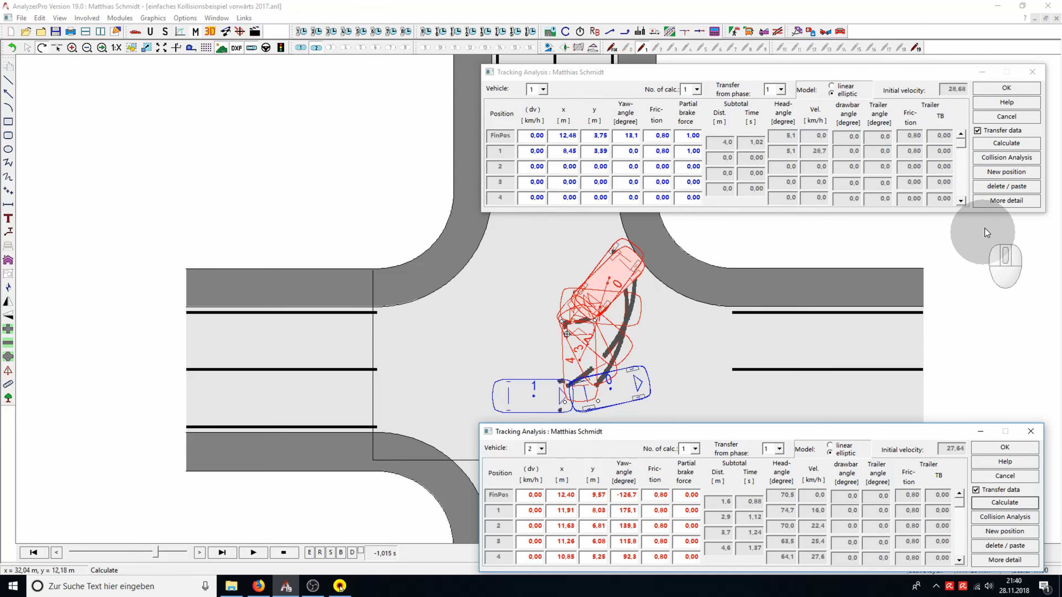
click(1016, 159)
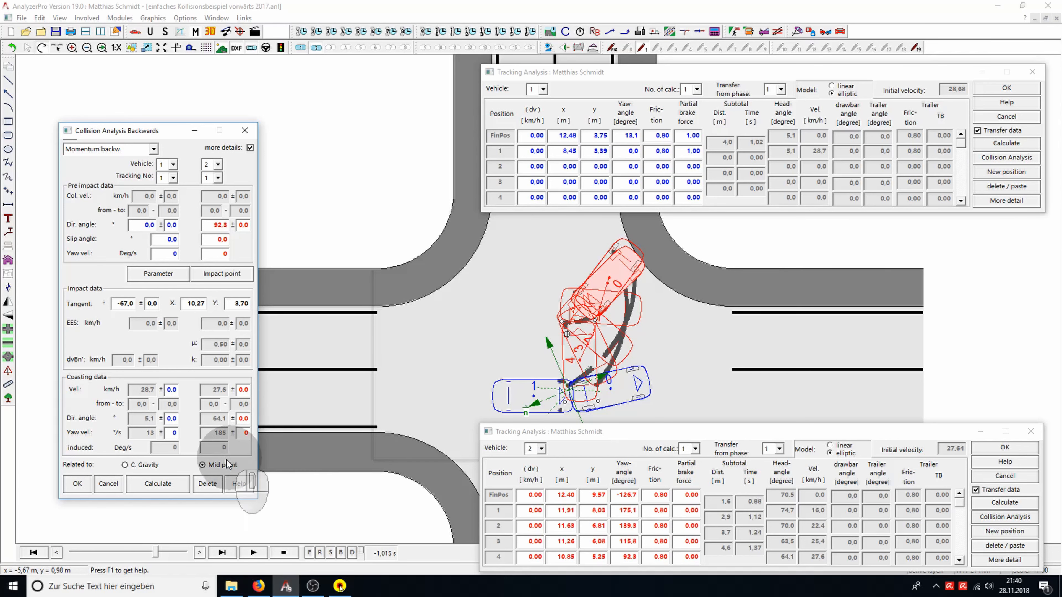
click(169, 485)
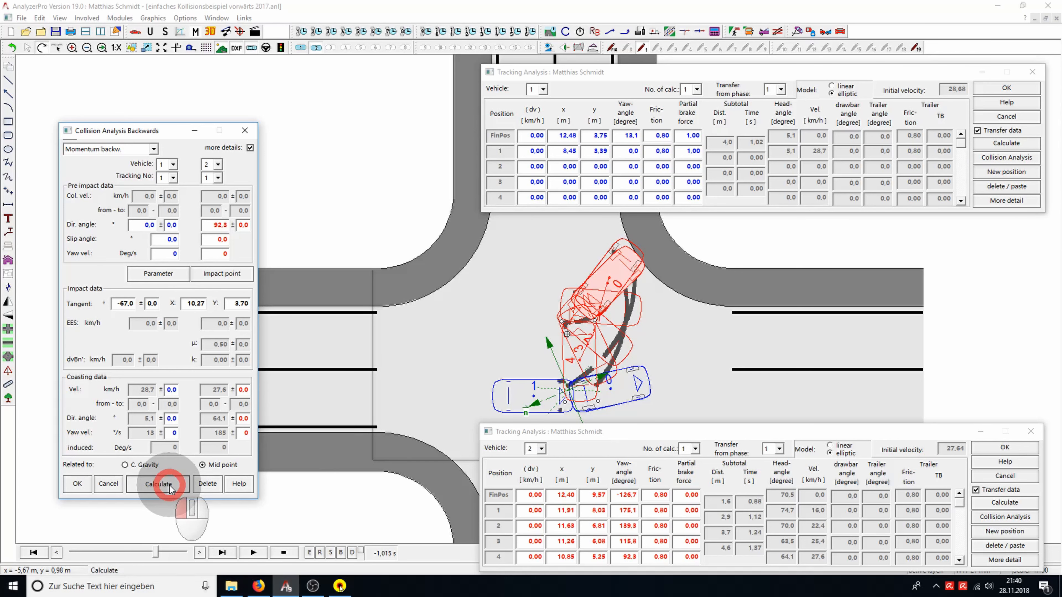